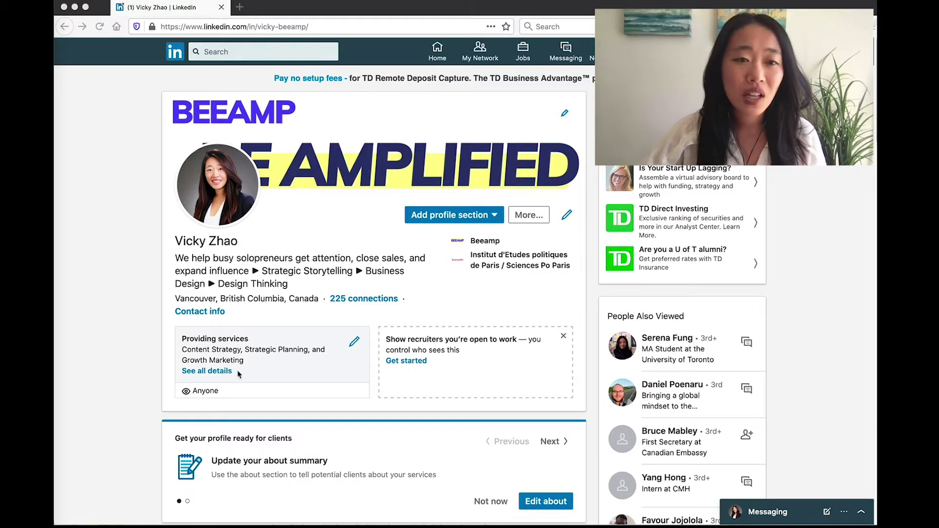
Open the profile intro editor on the headline, then back out and discard the unsaved changes
left_click(181, 260)
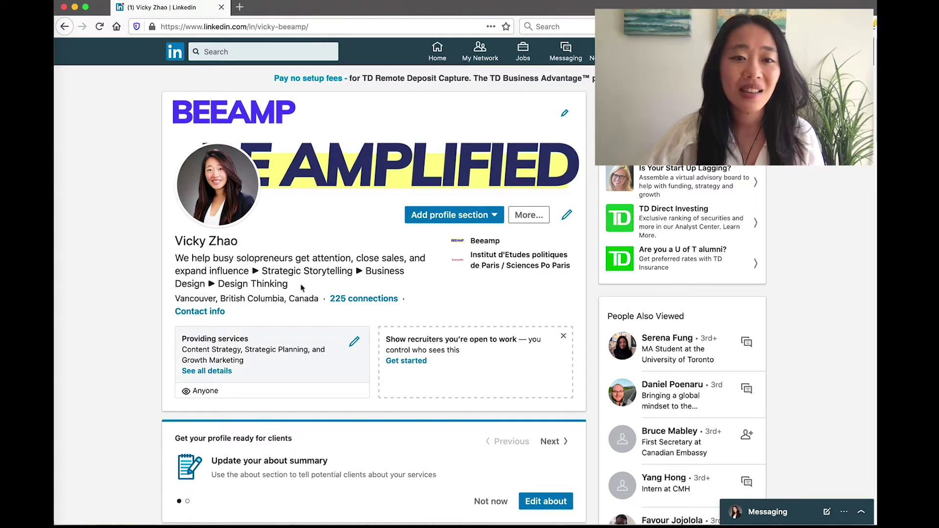
left_click_drag(303, 288, 176, 259)
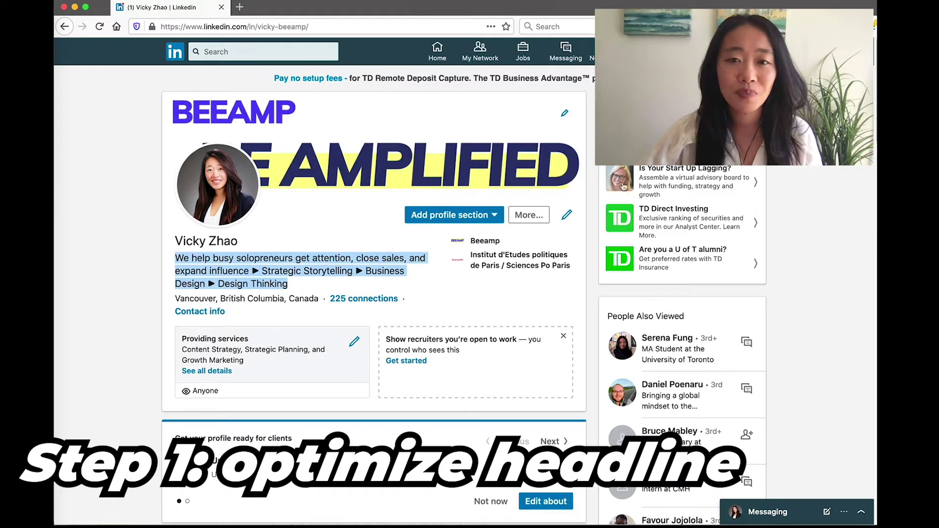
left_click(566, 215)
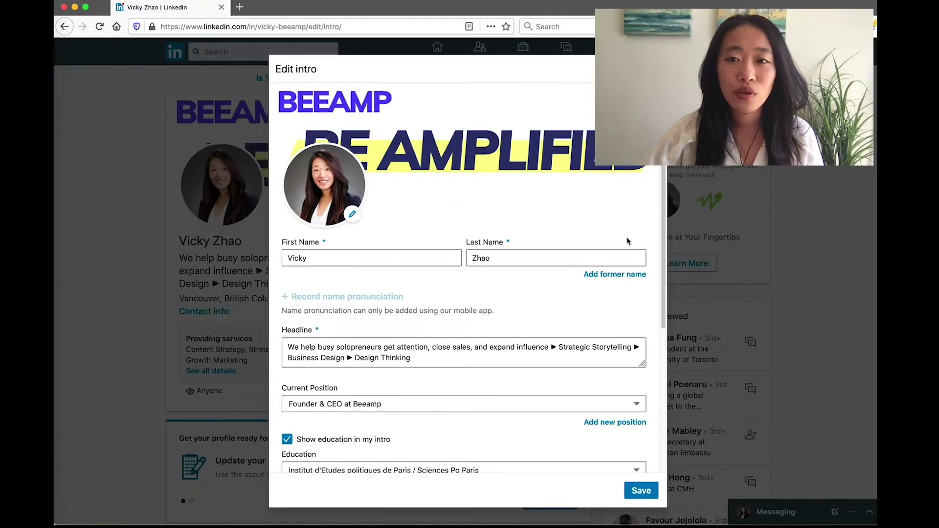
scroll(639, 234, "down", 3)
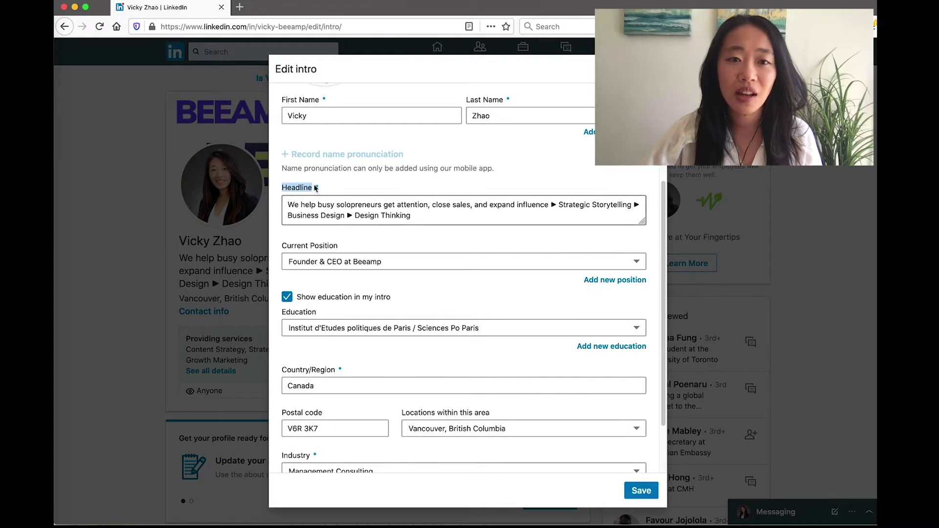
left_click(443, 210)
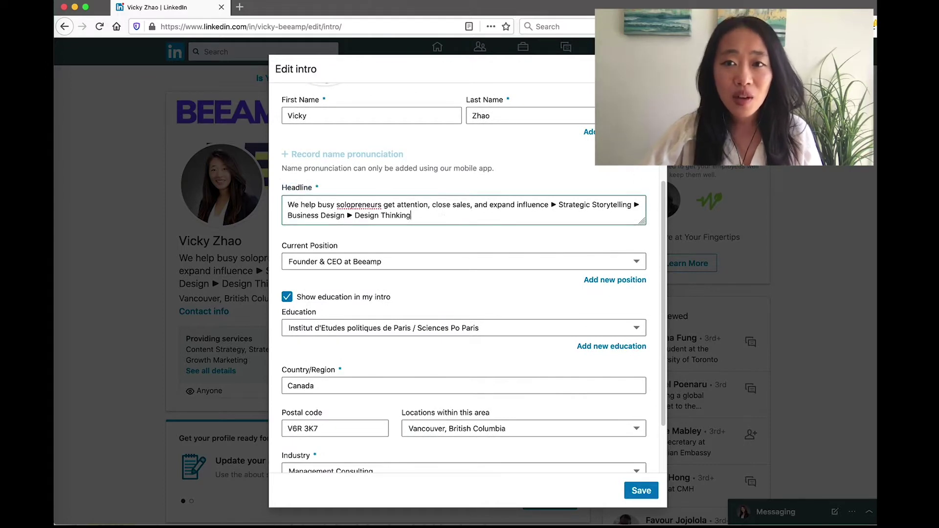
key("Escape")
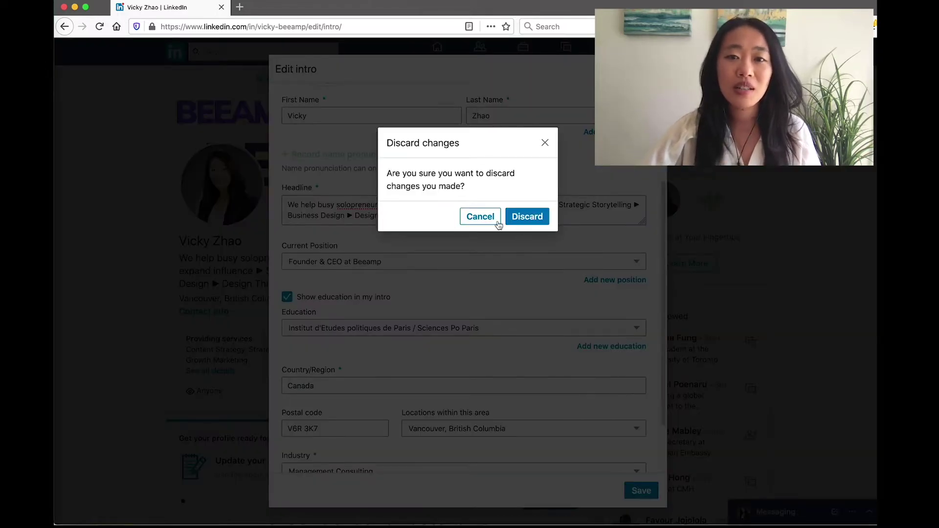
left_click(528, 221)
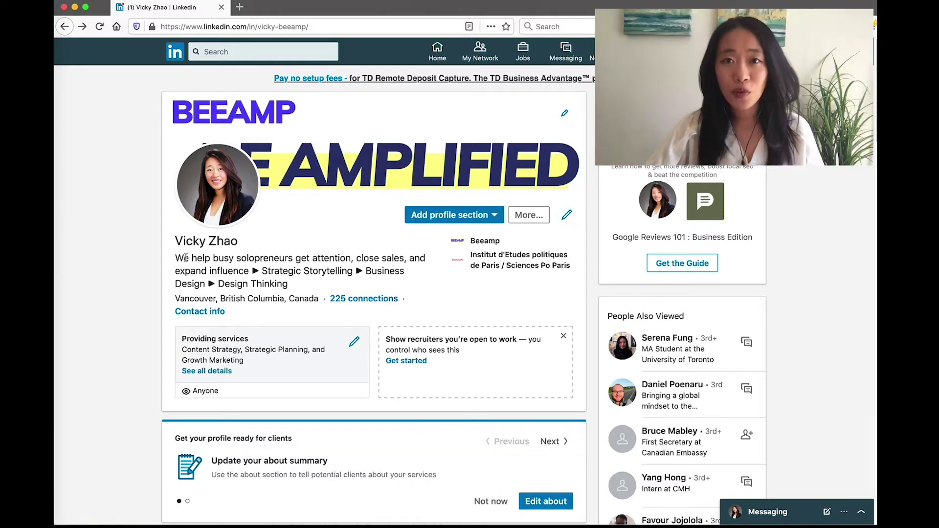
Highlight the headline phrases 'We help busy solopreneurs', 'get attention, close sales, and expand influence' and the skill keywords
left_click_drag(175, 258, 292, 257)
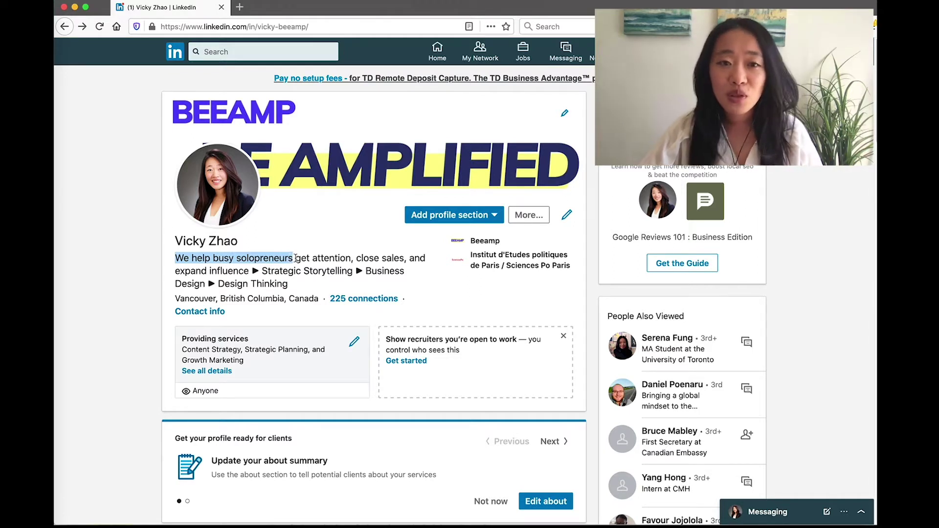
left_click_drag(296, 258, 249, 272)
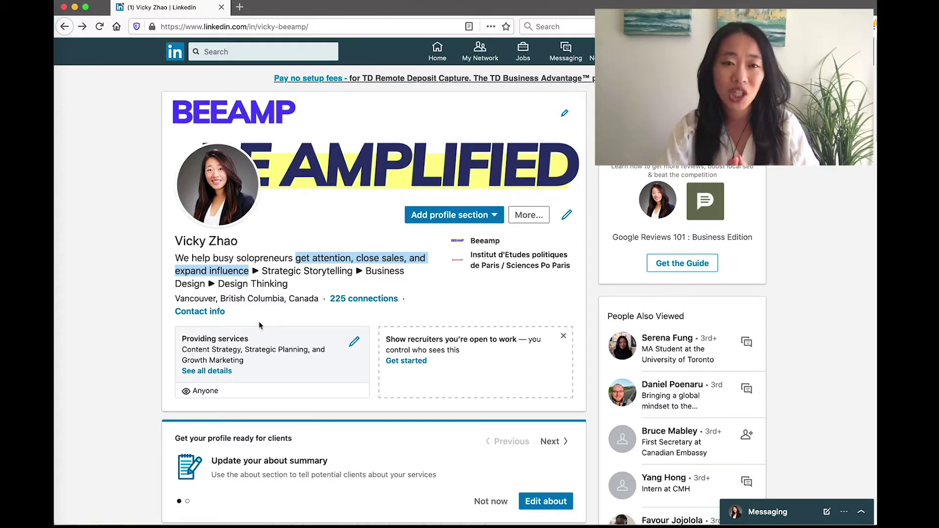
left_click(276, 283)
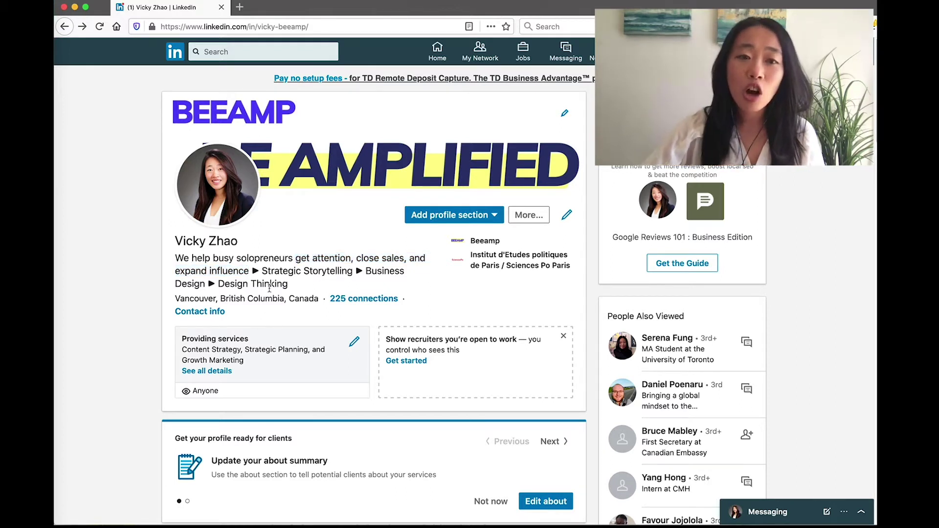
left_click_drag(252, 270, 293, 289)
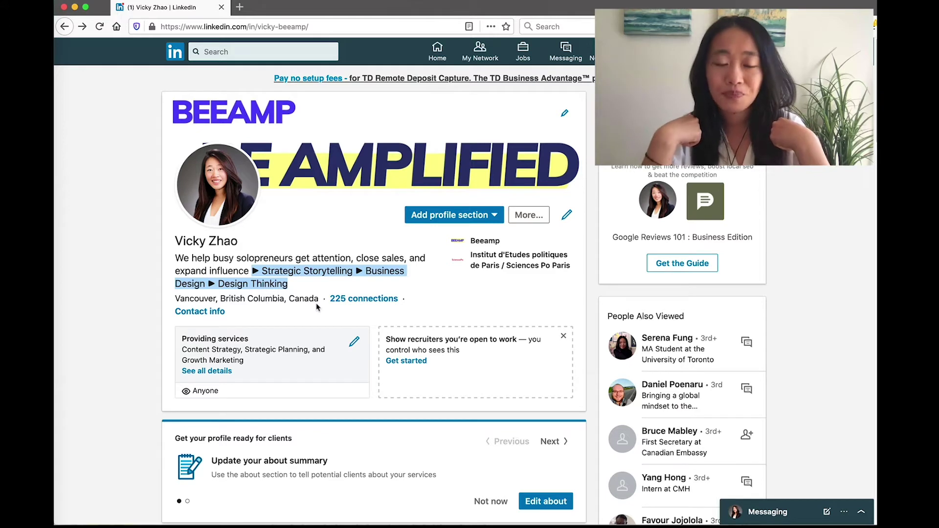
Highlight the entire headline, then its opening and its value statement
left_click_drag(306, 292, 185, 260)
left_click(190, 268)
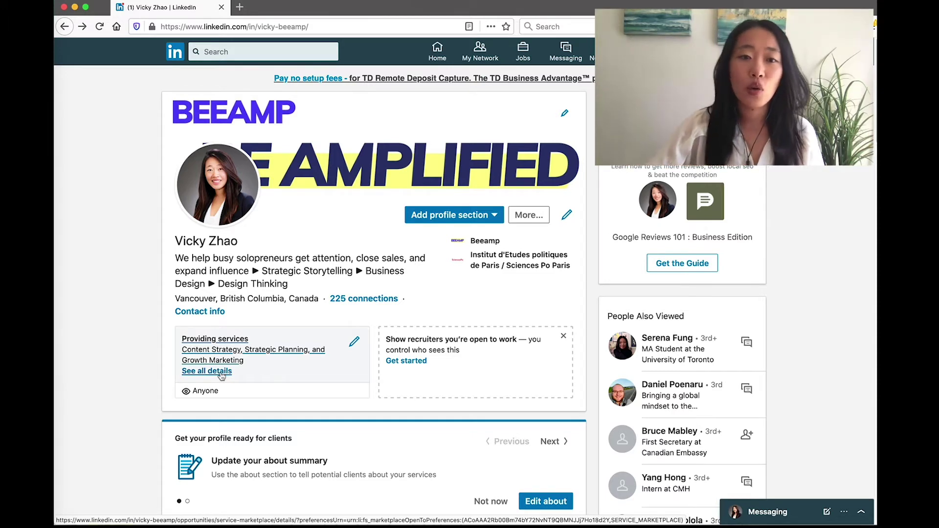
left_click_drag(176, 259, 370, 273)
left_click(369, 271)
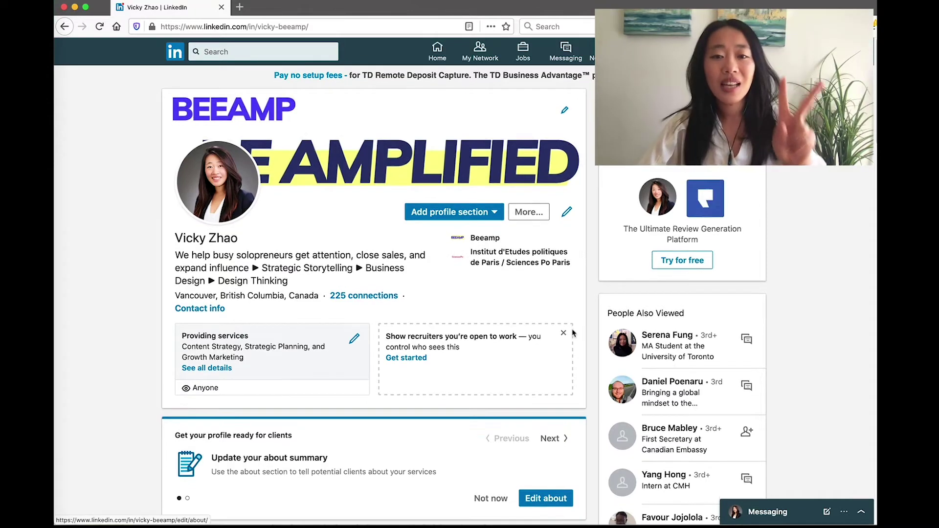
scroll(572, 331, "down", 8)
scroll(573, 331, "down", 1)
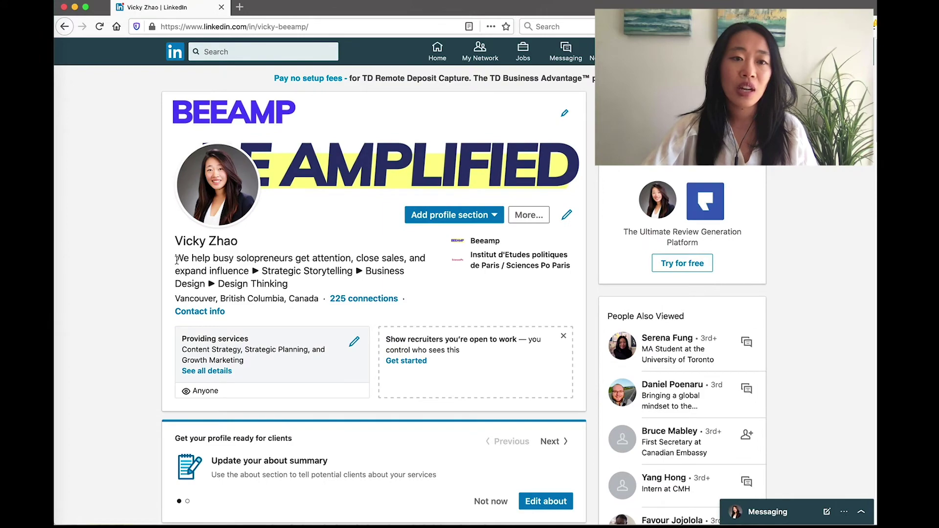
left_click_drag(177, 260, 250, 270)
left_click(249, 270)
In the About section, highlight the words 'entrepreneurs' in the opening line and 'solopreneurs' in the audience list
scroll(249, 270, "down", 10)
scroll(281, 275, "up", 2)
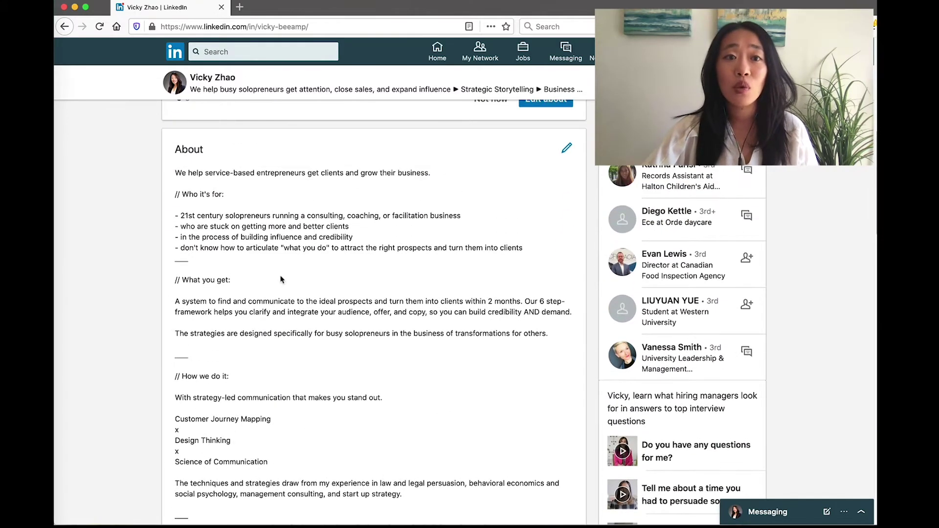
scroll(280, 275, "down", 3)
scroll(279, 277, "up", 1)
scroll(281, 278, "up", 2)
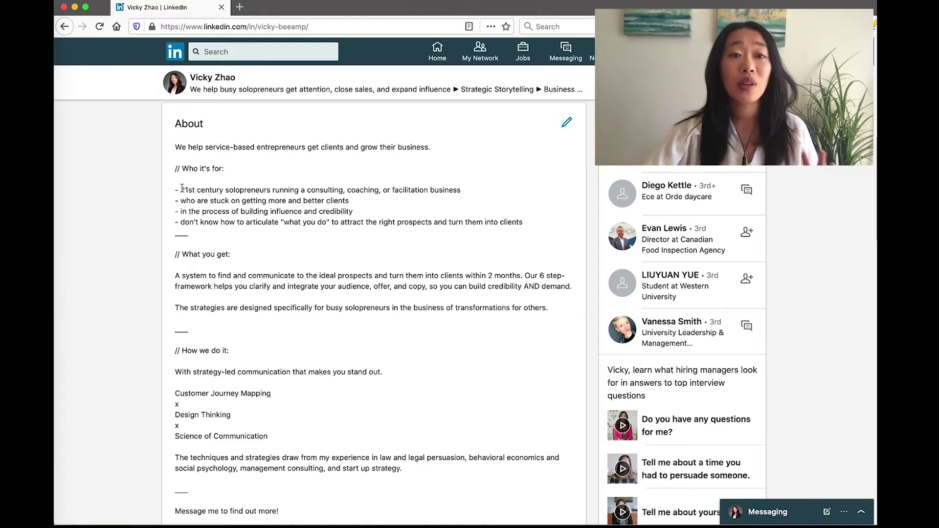
double_click(266, 190)
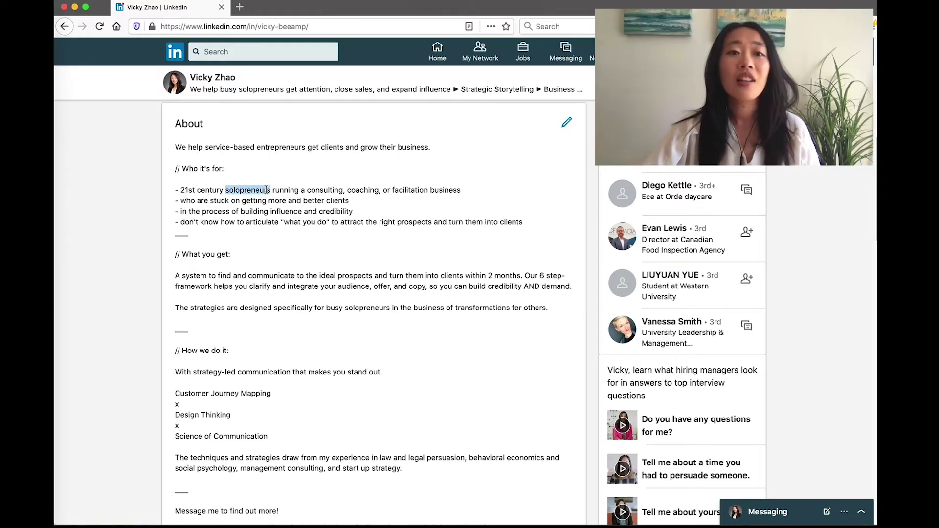
left_click(284, 147)
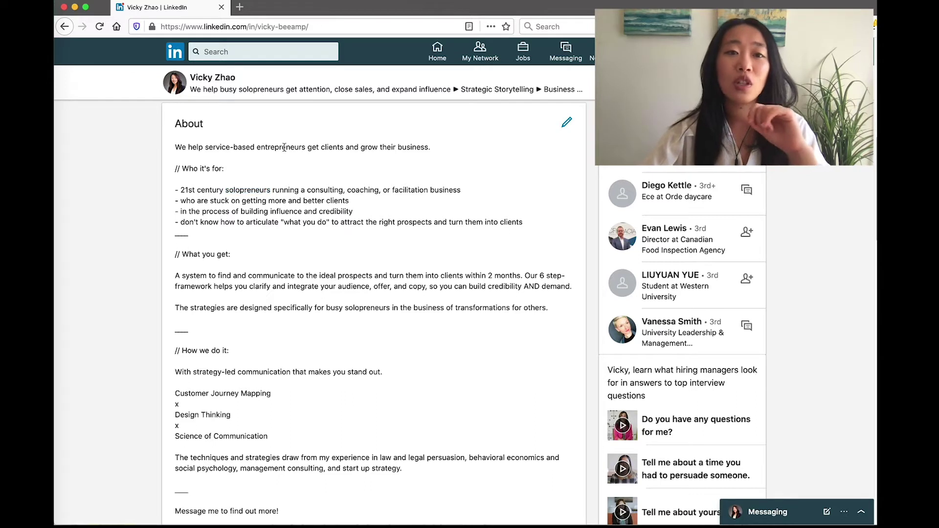
double_click(284, 147)
double_click(242, 190)
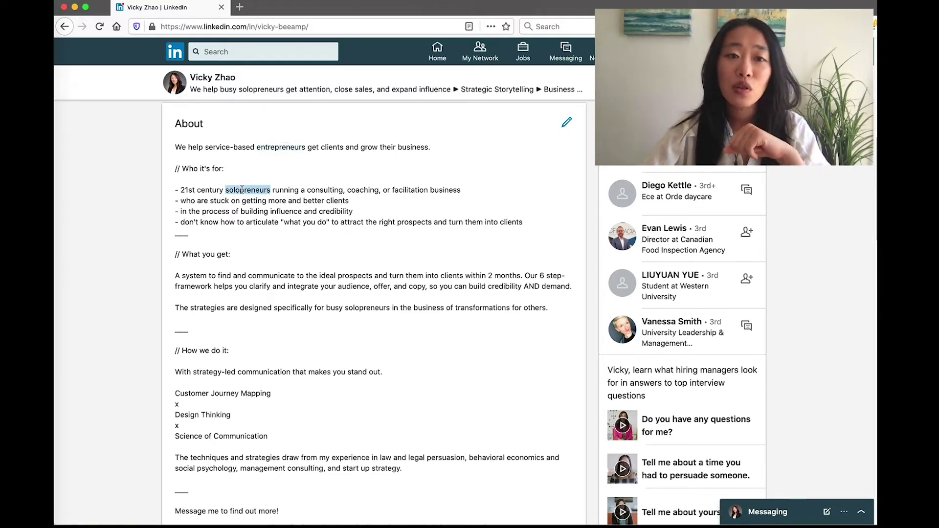
left_click(337, 229)
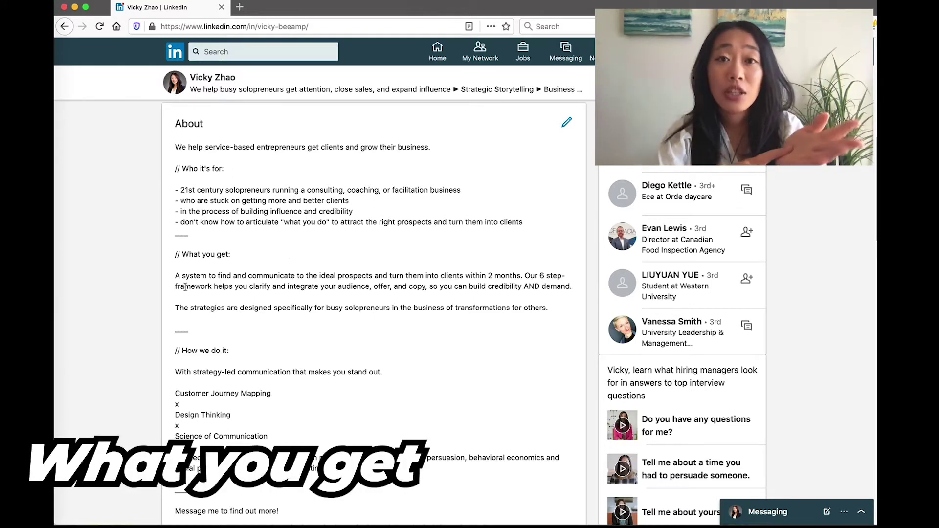
Highlight the 'What you get' heading, the two-month system promise, and the 'How we do it' heading
left_click_drag(175, 254, 229, 256)
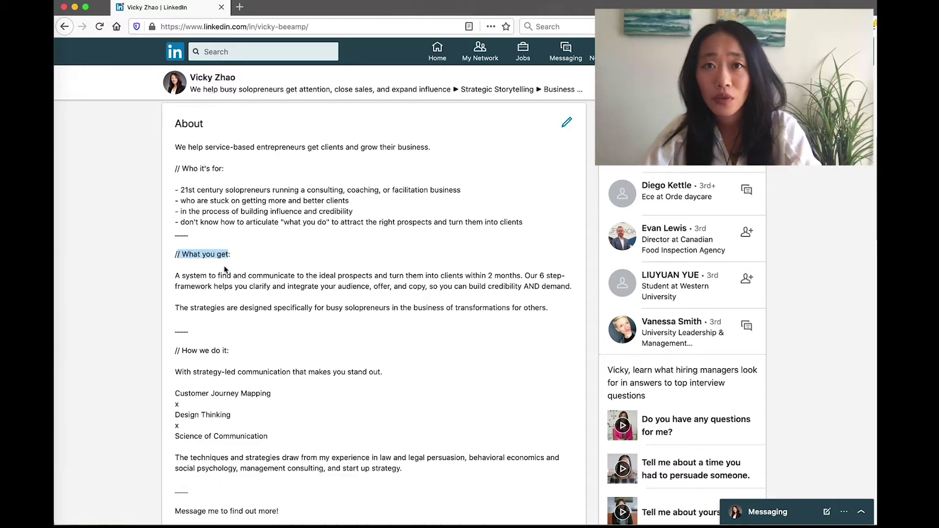
left_click(177, 279)
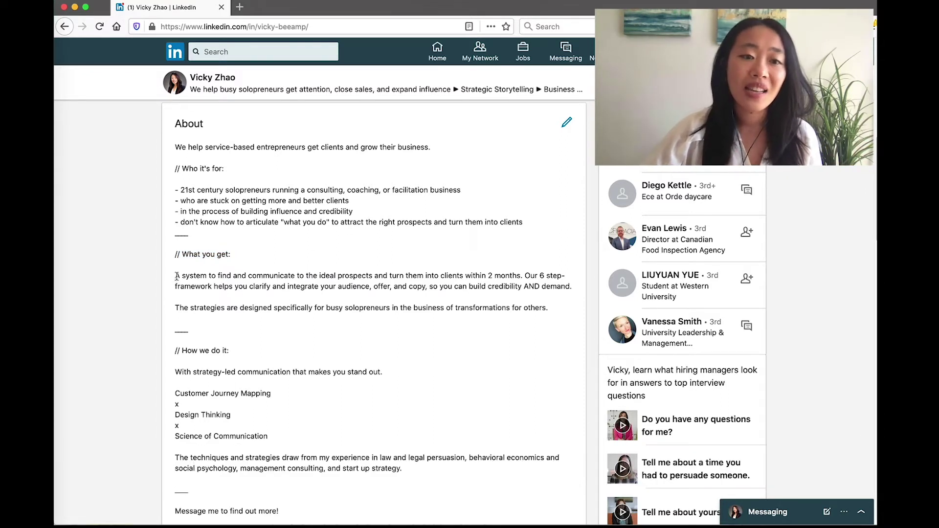
left_click_drag(176, 277, 521, 279)
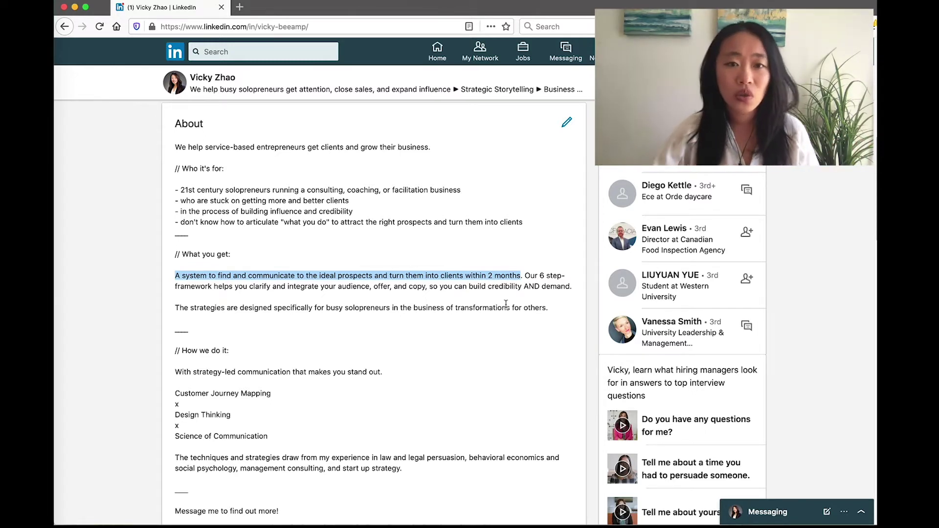
left_click(447, 328)
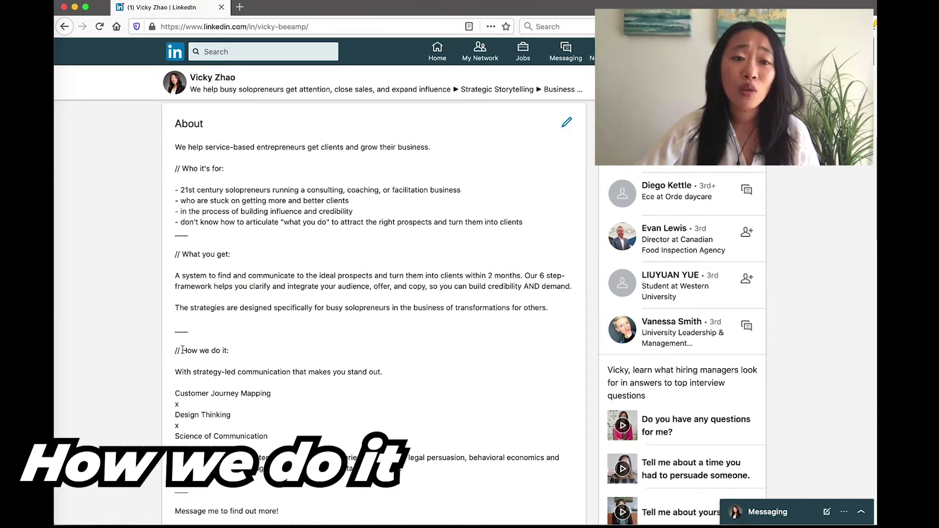
left_click_drag(182, 351, 253, 352)
left_click(251, 353)
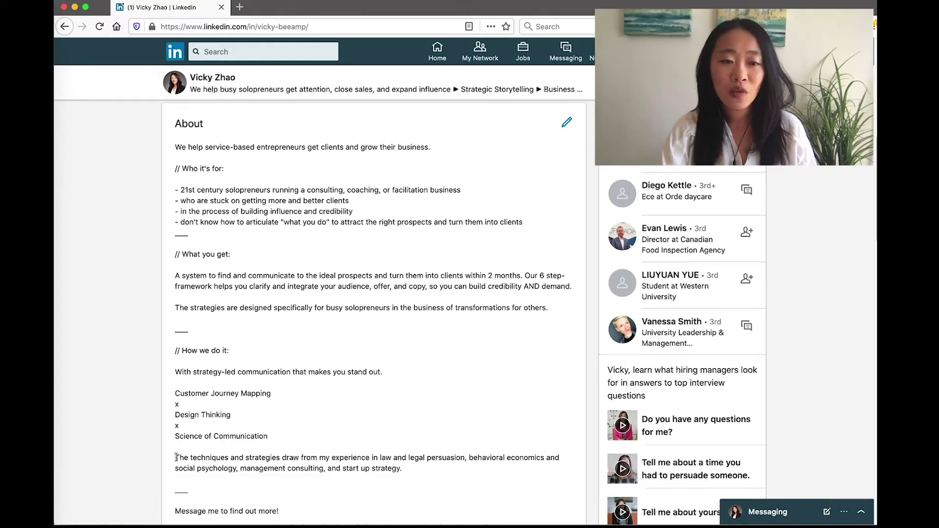
Highlight the techniques and strategies paragraph, then scroll down to the Featured section
left_click_drag(177, 458, 435, 475)
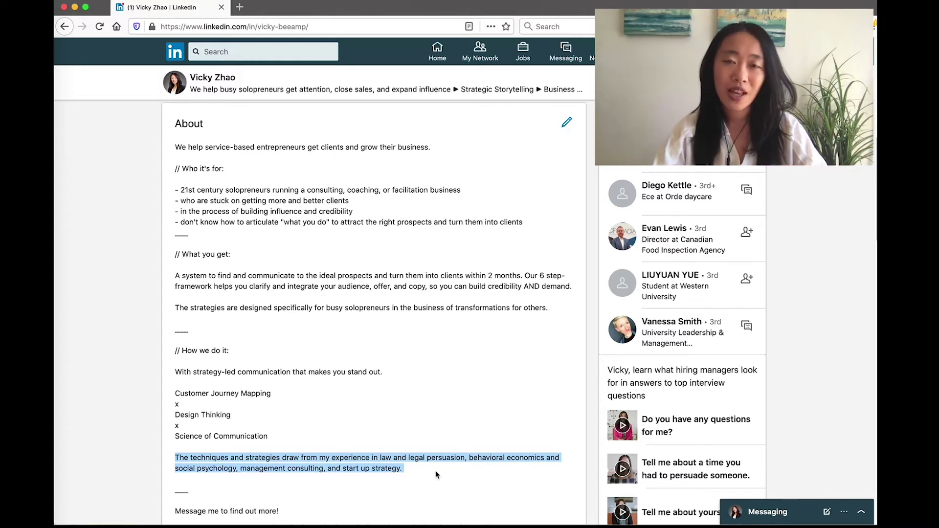
left_click(435, 470)
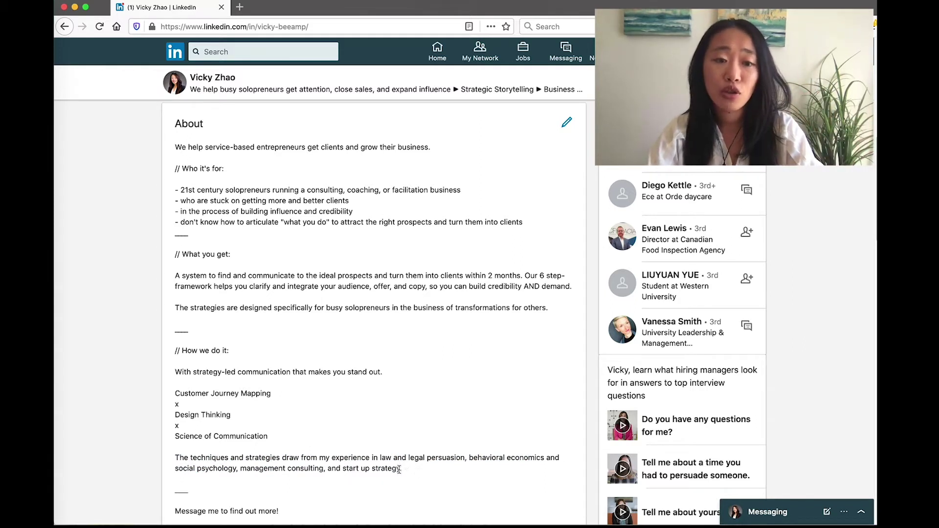
left_click_drag(402, 468, 166, 460)
left_click(216, 459)
scroll(273, 472, "down", 1)
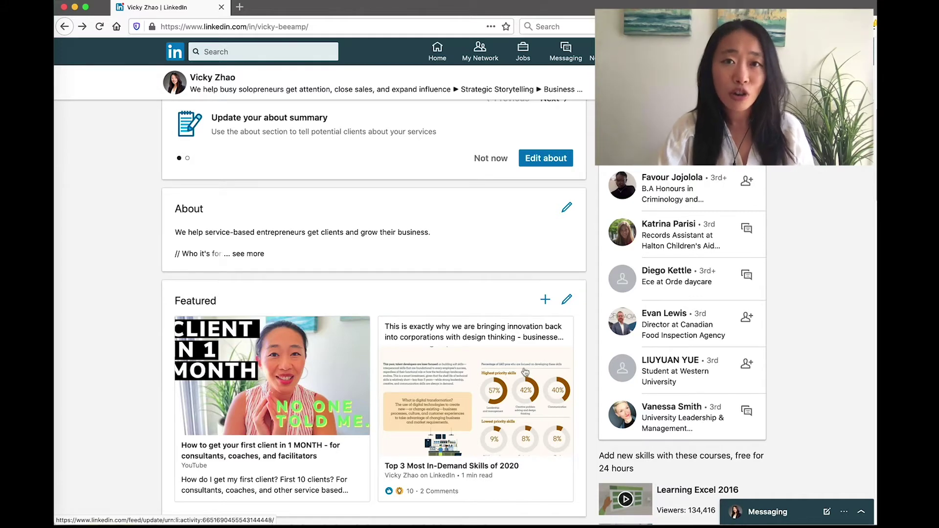
left_click(545, 300)
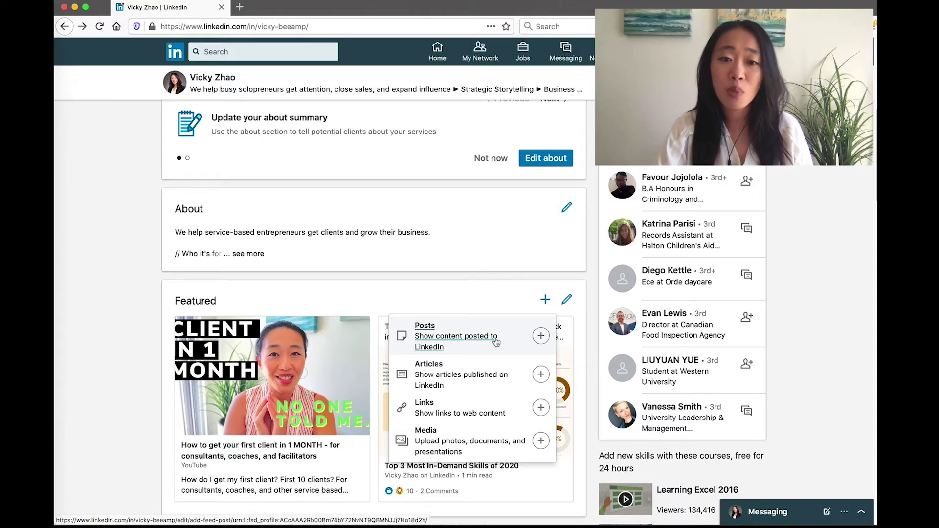
left_click(465, 297)
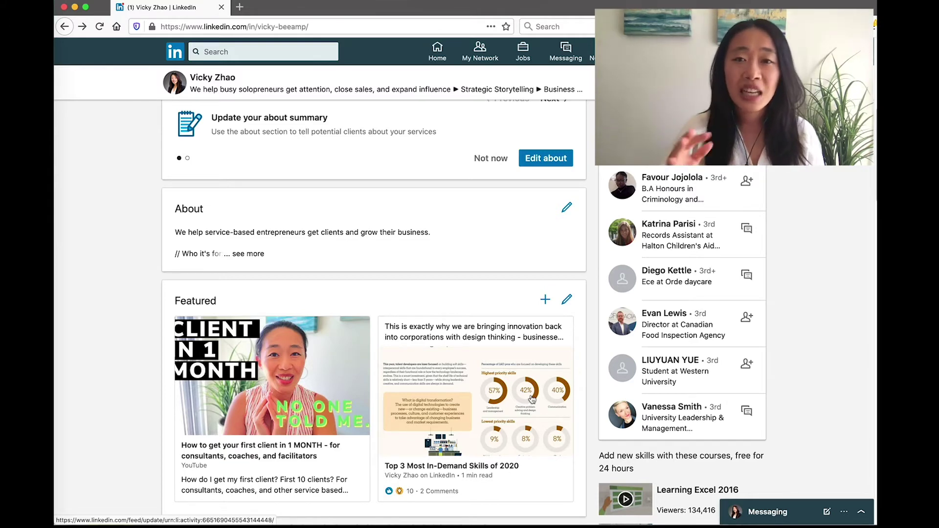
scroll(506, 509, "down", 1)
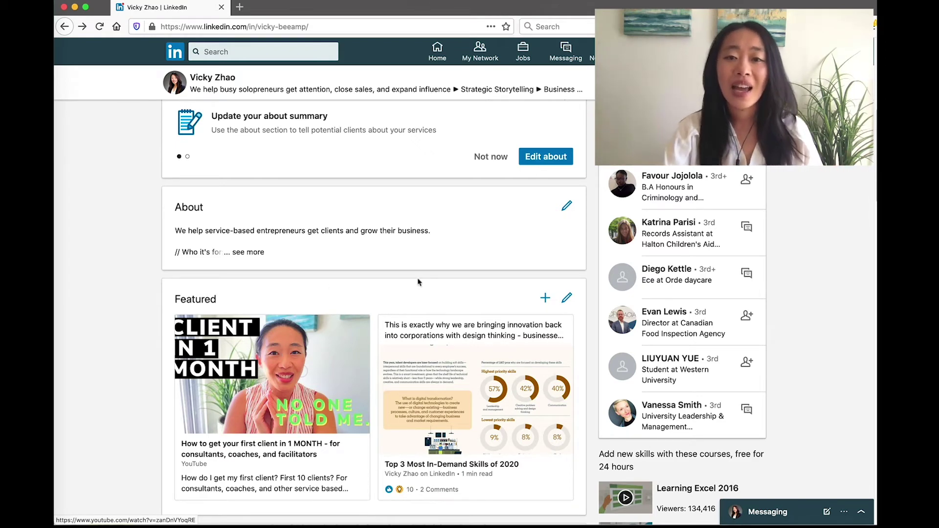
left_click(544, 299)
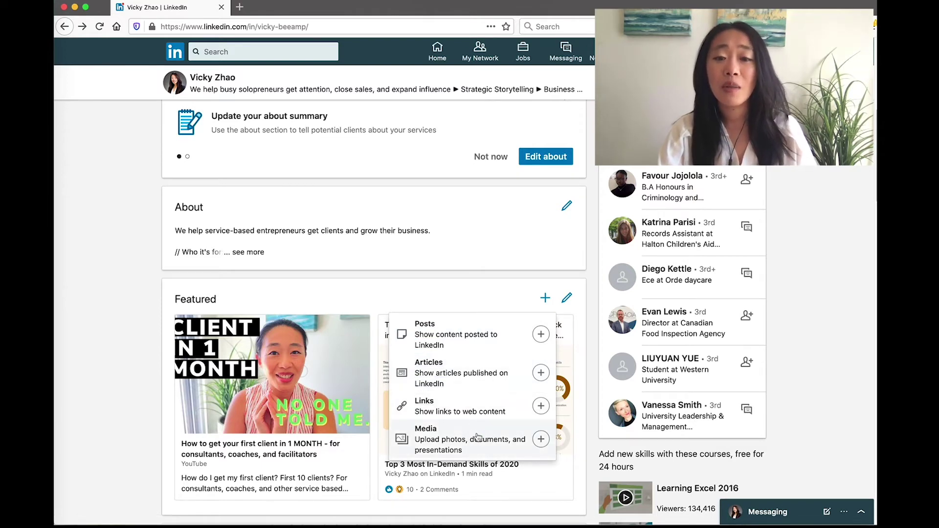
left_click(451, 288)
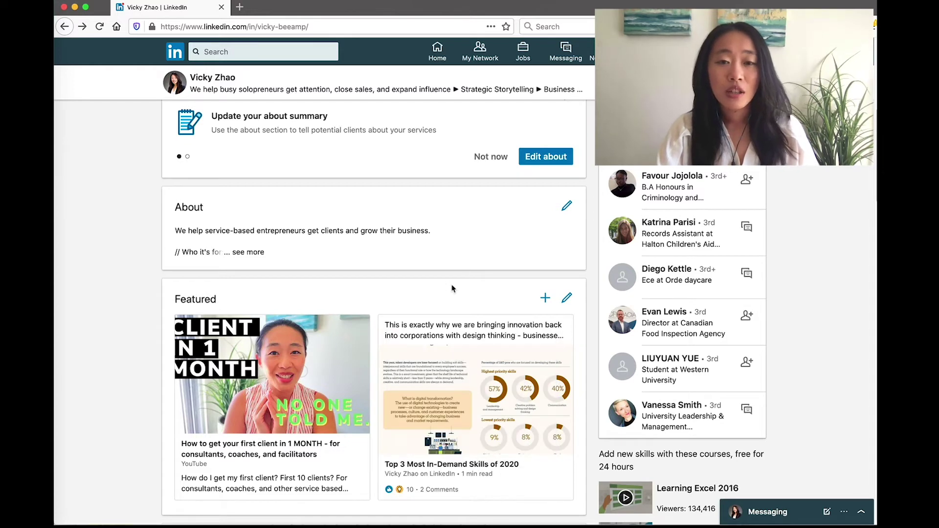